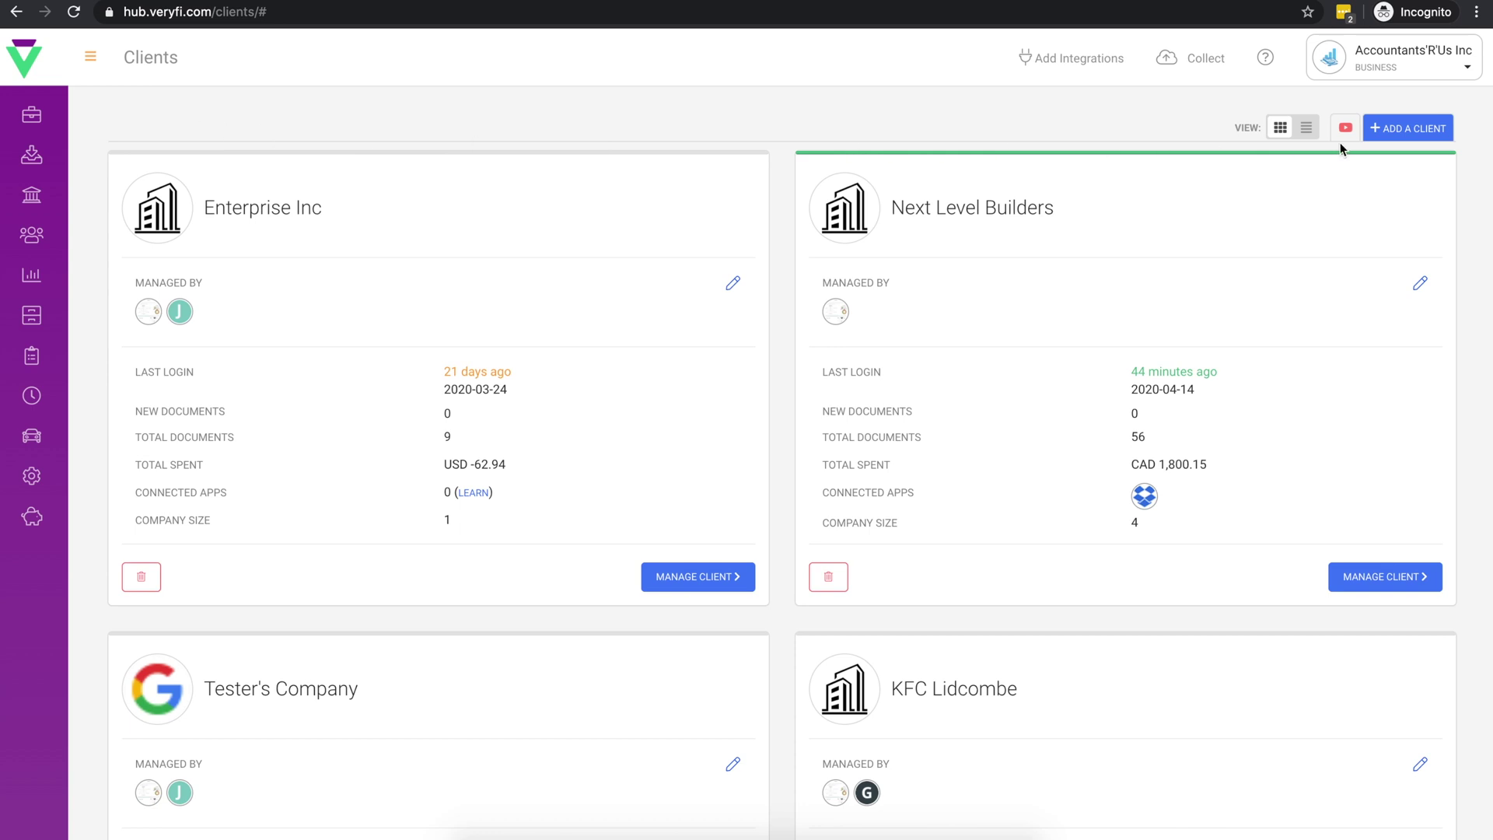
Step: Start a new client named Home Depot from the suggestion, with company type C-Corp
click(1398, 131)
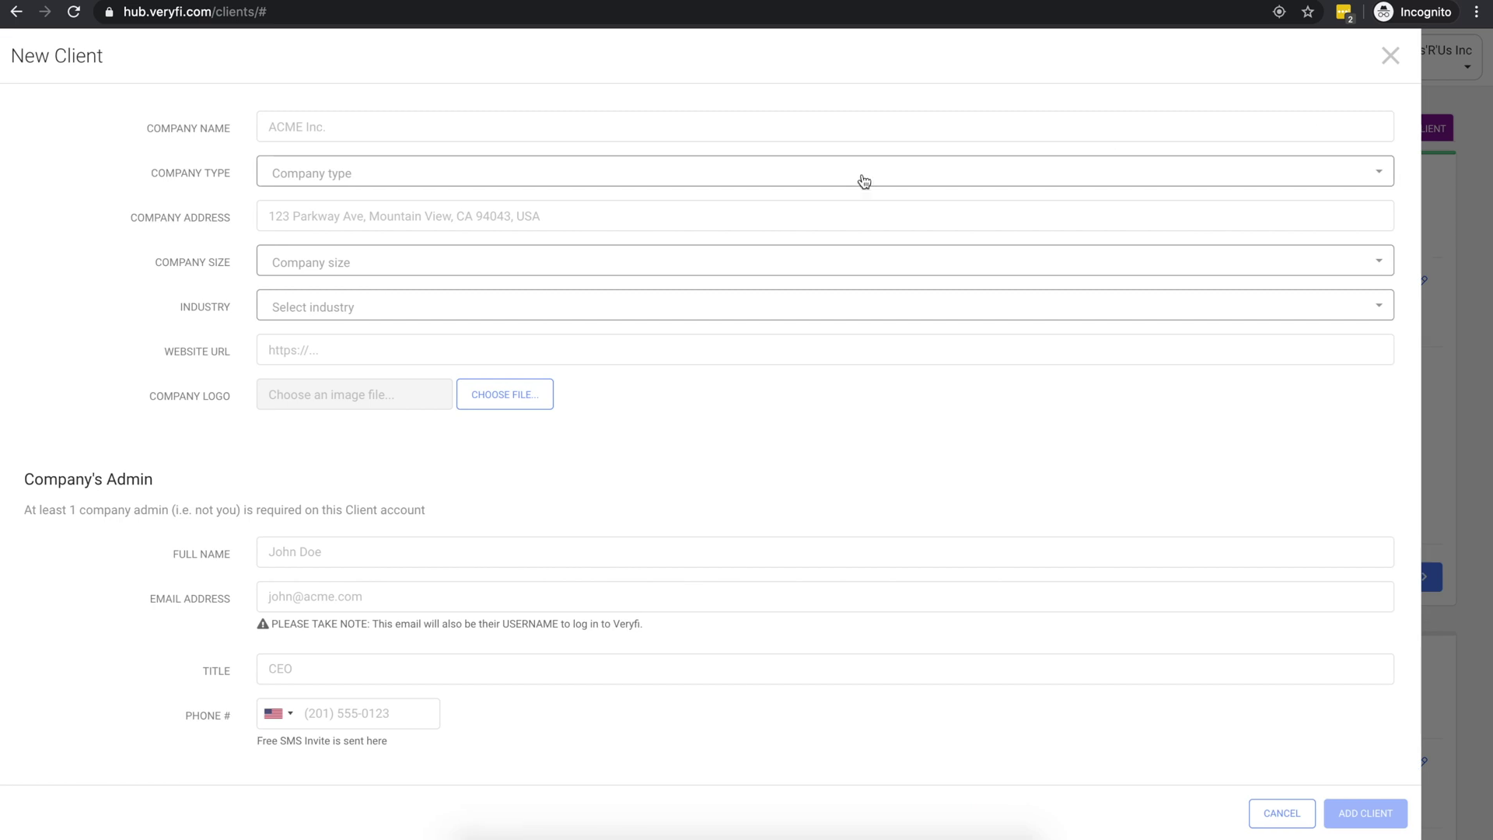
click(478, 125)
text(home depot)
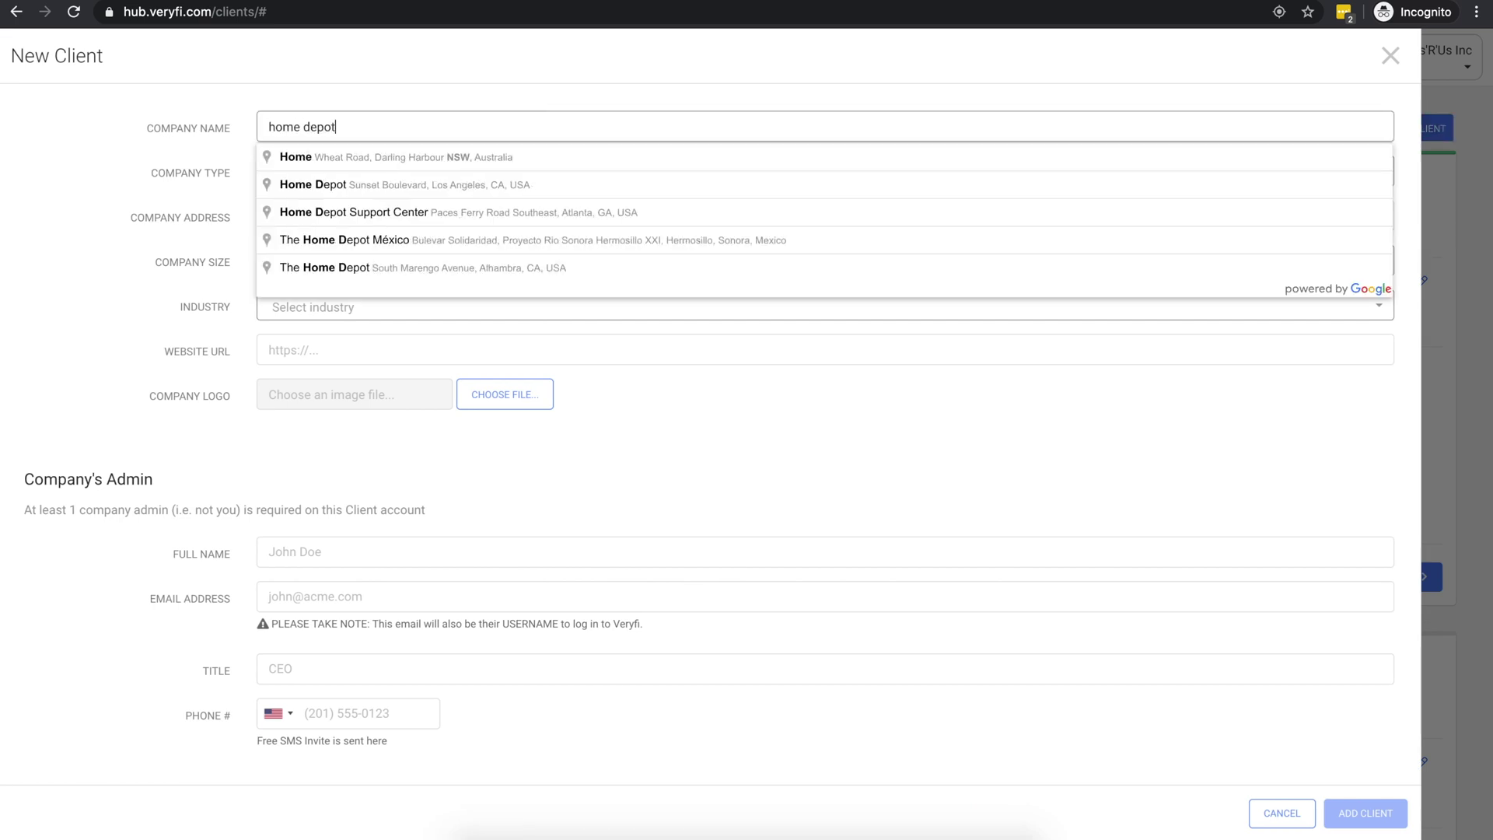
click(489, 185)
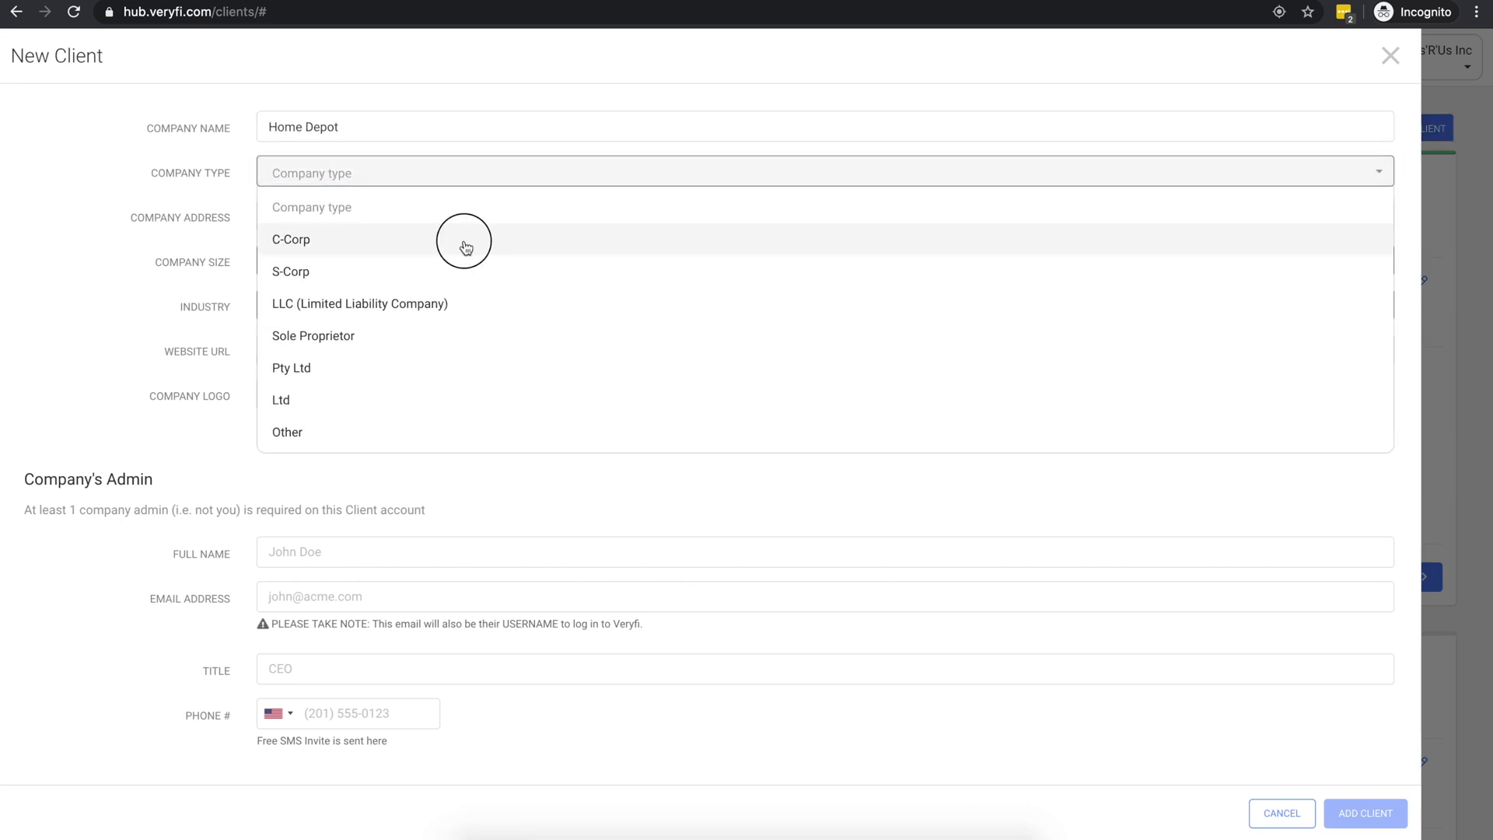
click(465, 246)
Step: Set the company size to 101+ and the industry to Retailing
click(388, 266)
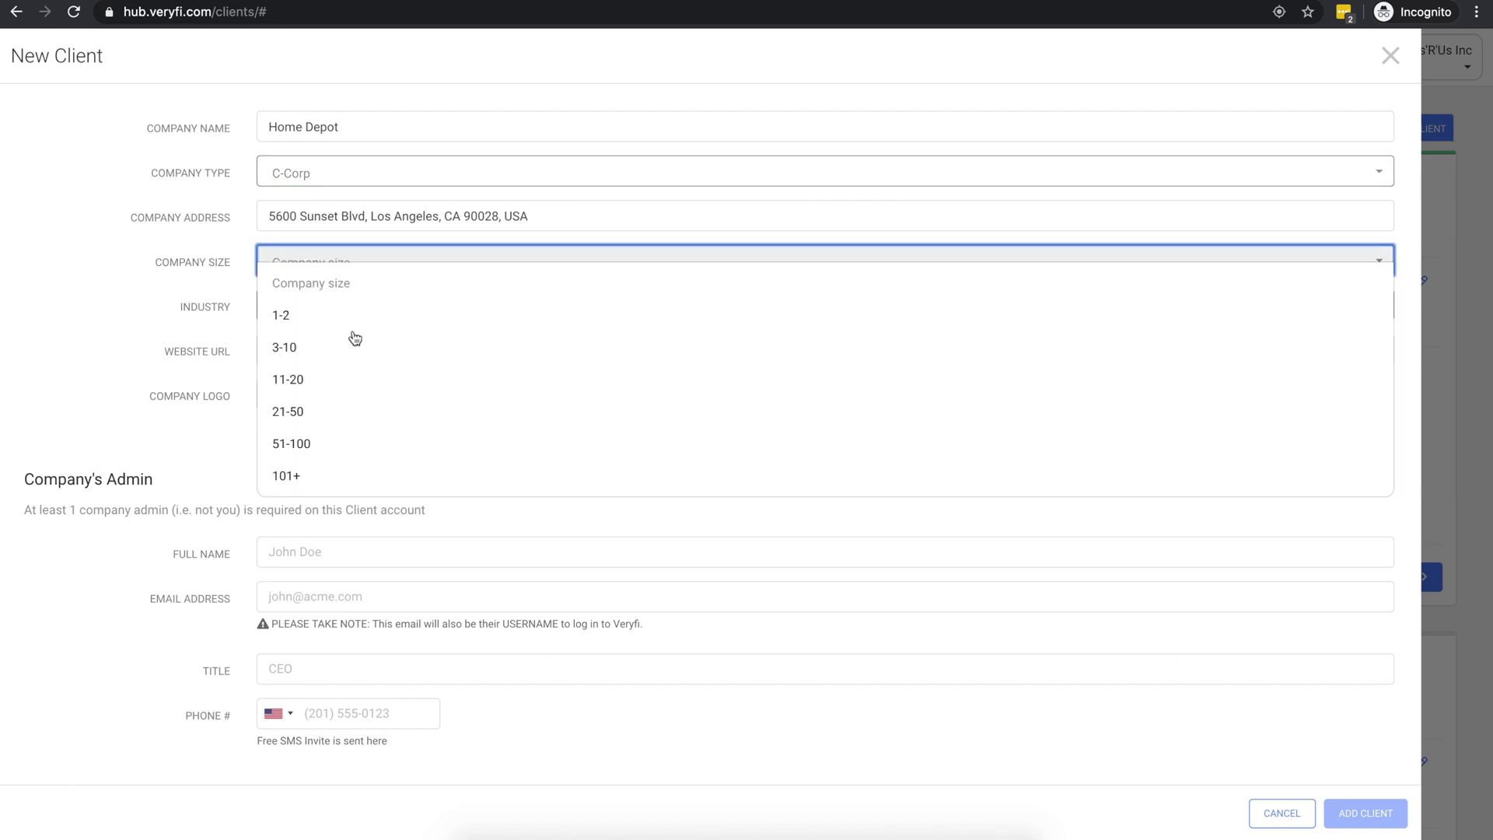
click(329, 475)
click(326, 306)
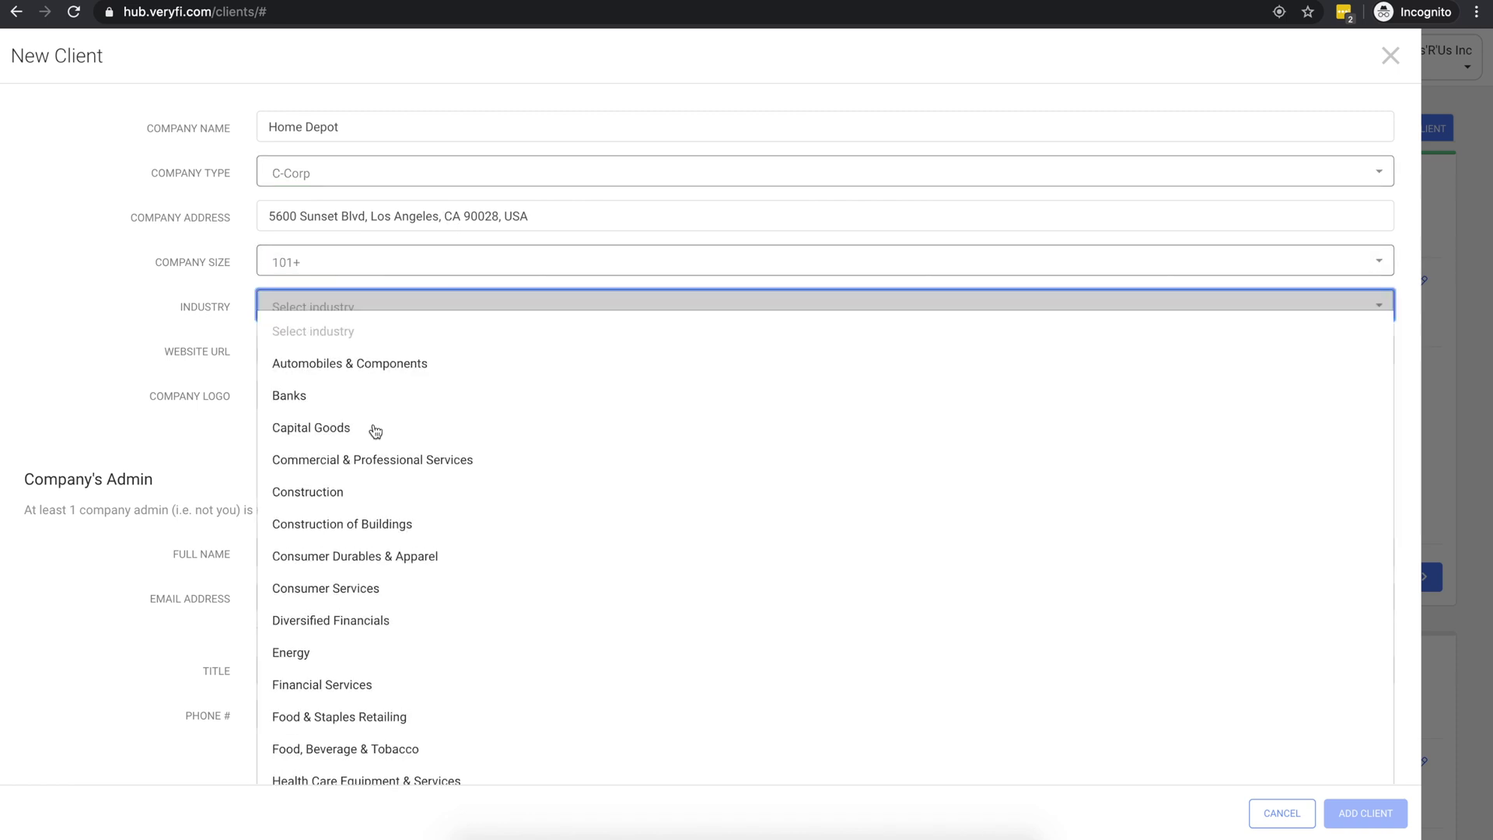
scroll(375, 432, down, 5)
scroll(374, 432, down, 1)
scroll(363, 491, down, 3)
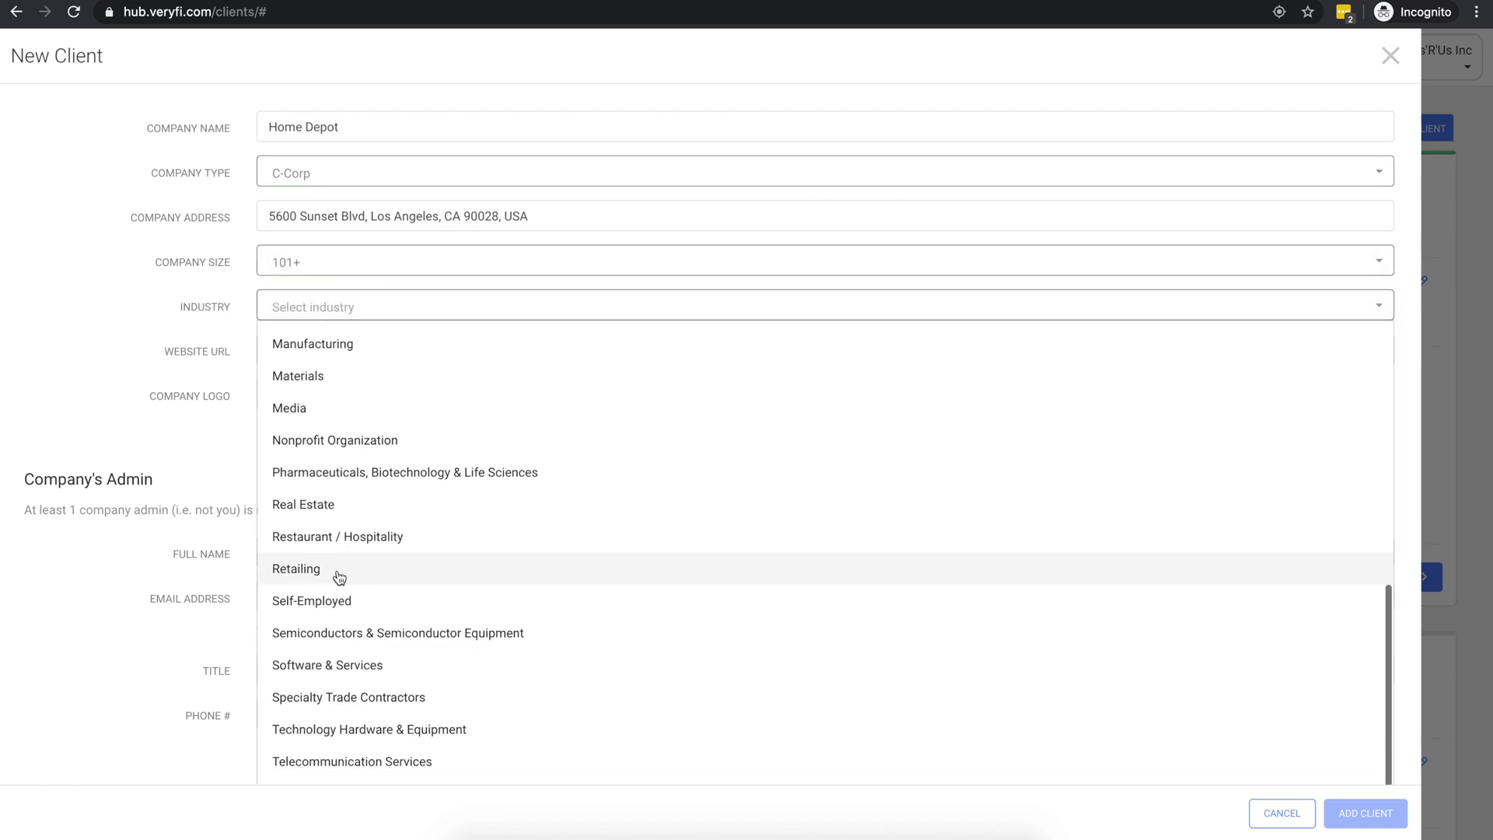
click(338, 577)
scroll(370, 436, down, 5)
click(362, 249)
text(John Doe)
click(354, 290)
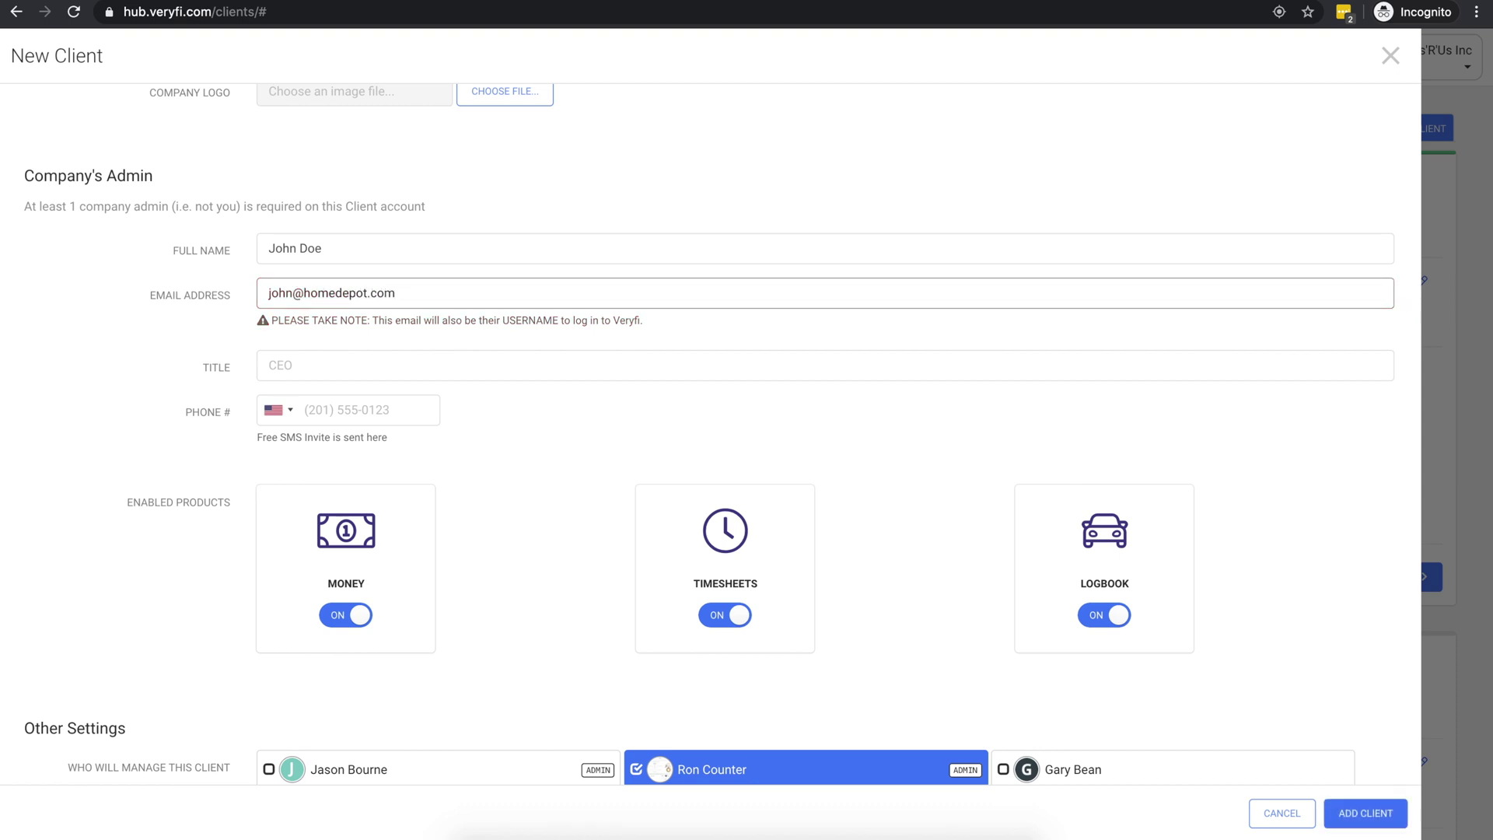
Step: Give the admin the title CEO and leave Money, Timesheets and Logbook enabled after toggling each
click(352, 363)
text(CEO)
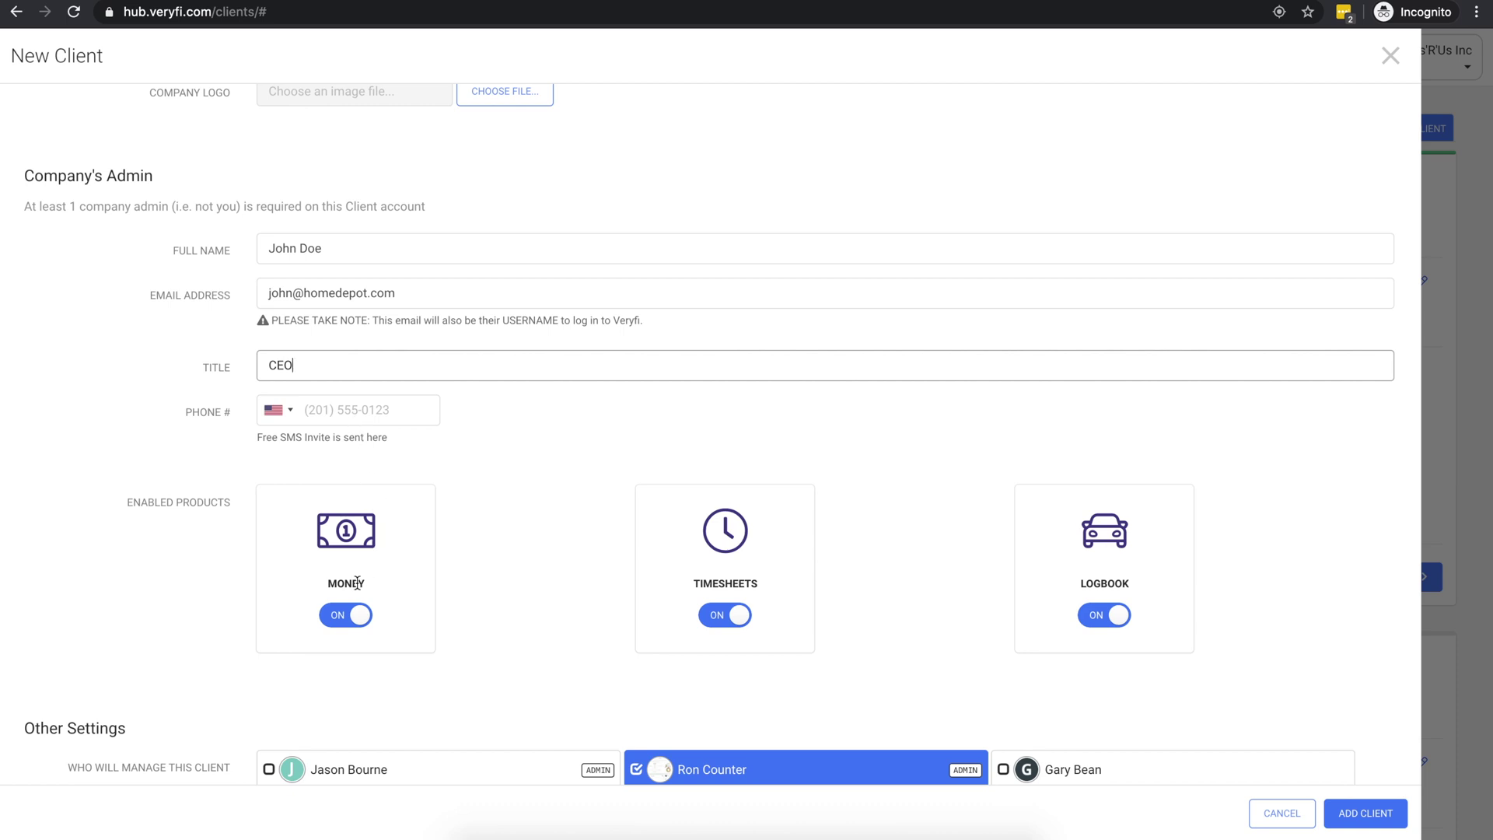
click(343, 618)
click(345, 618)
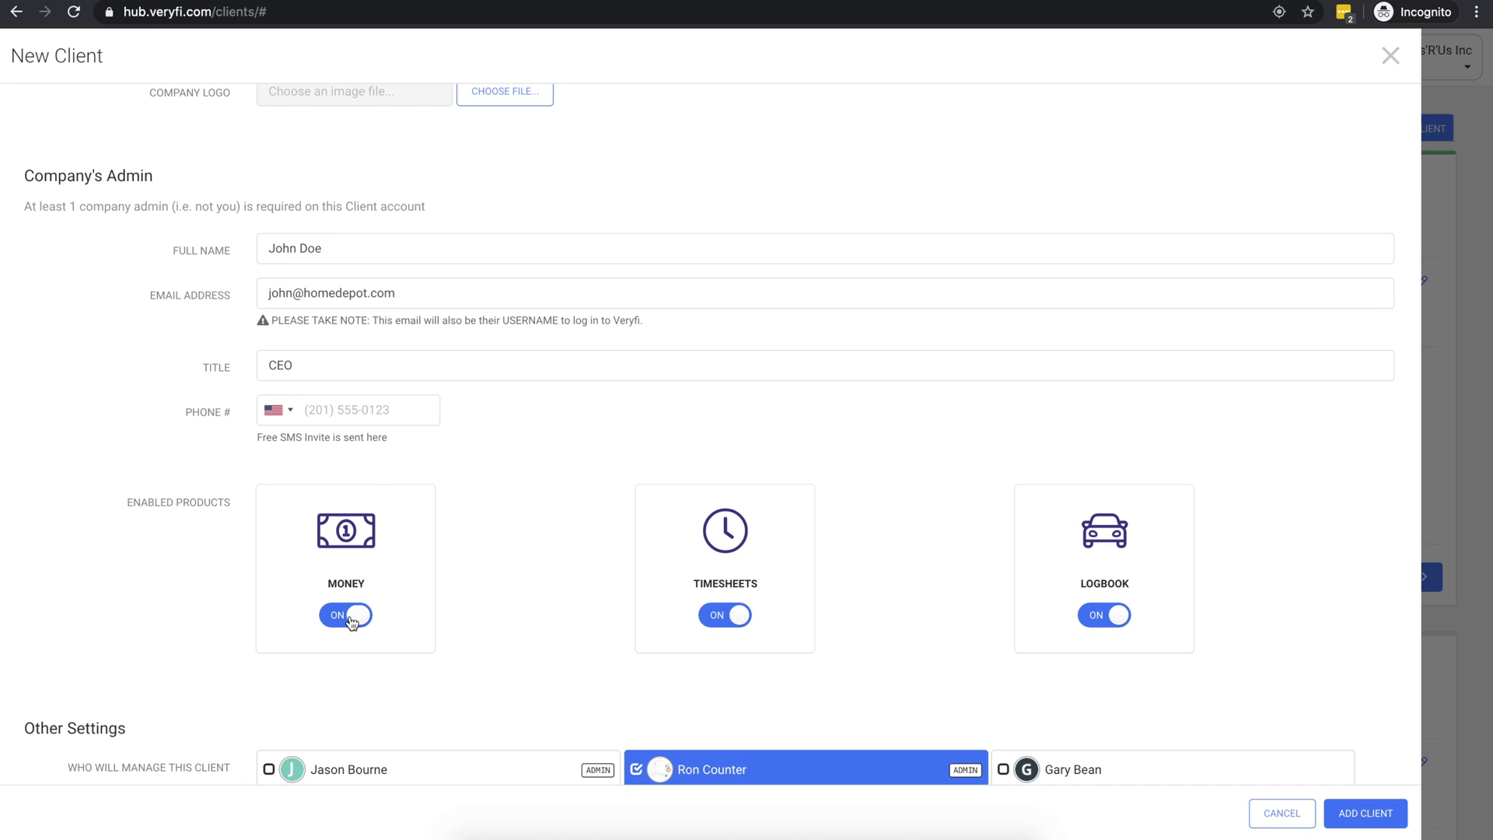
click(716, 619)
click(715, 620)
click(1092, 620)
scroll(1095, 623, down, 2)
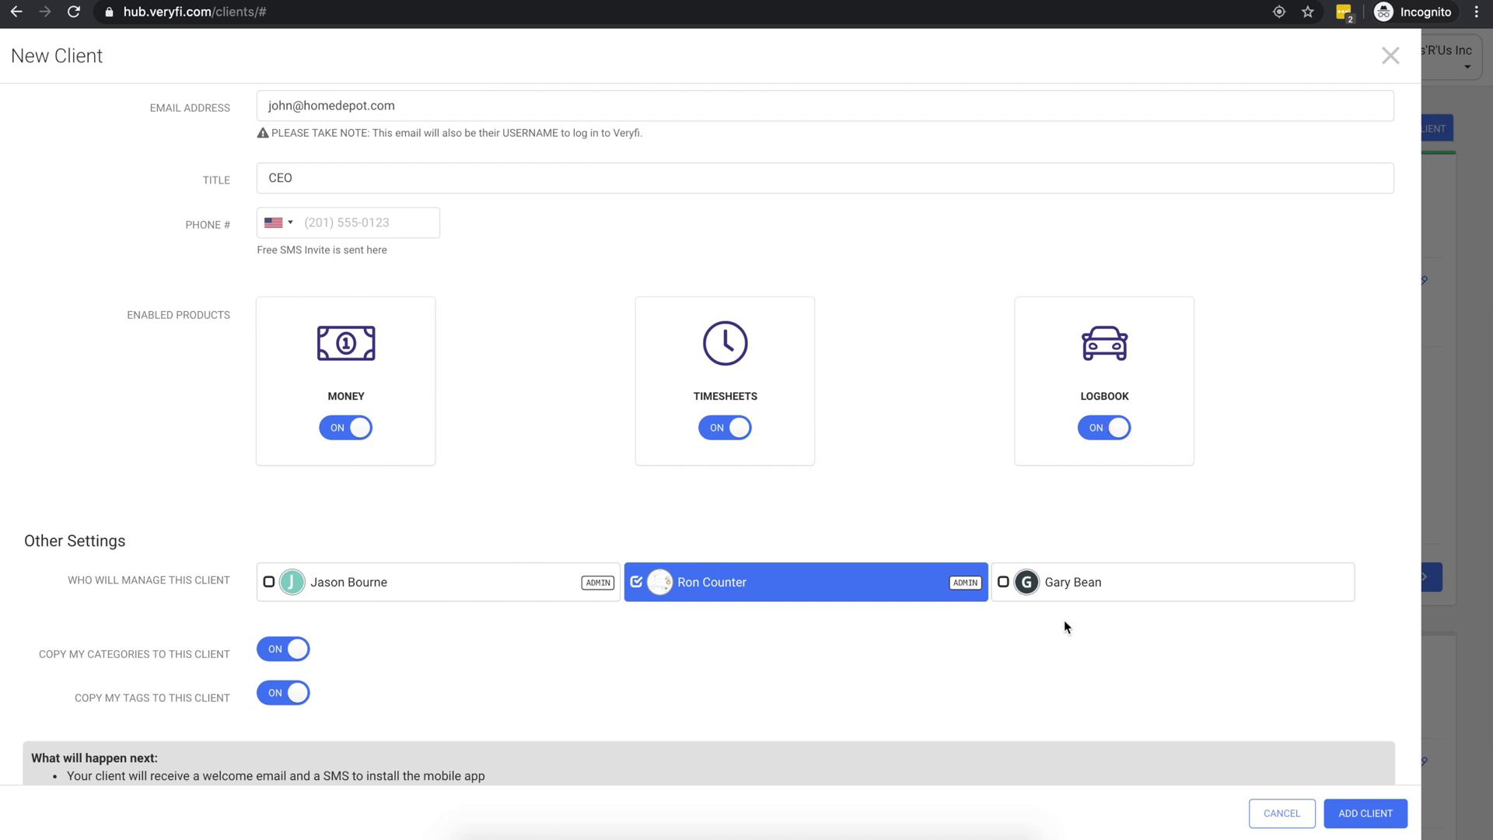
click(1080, 591)
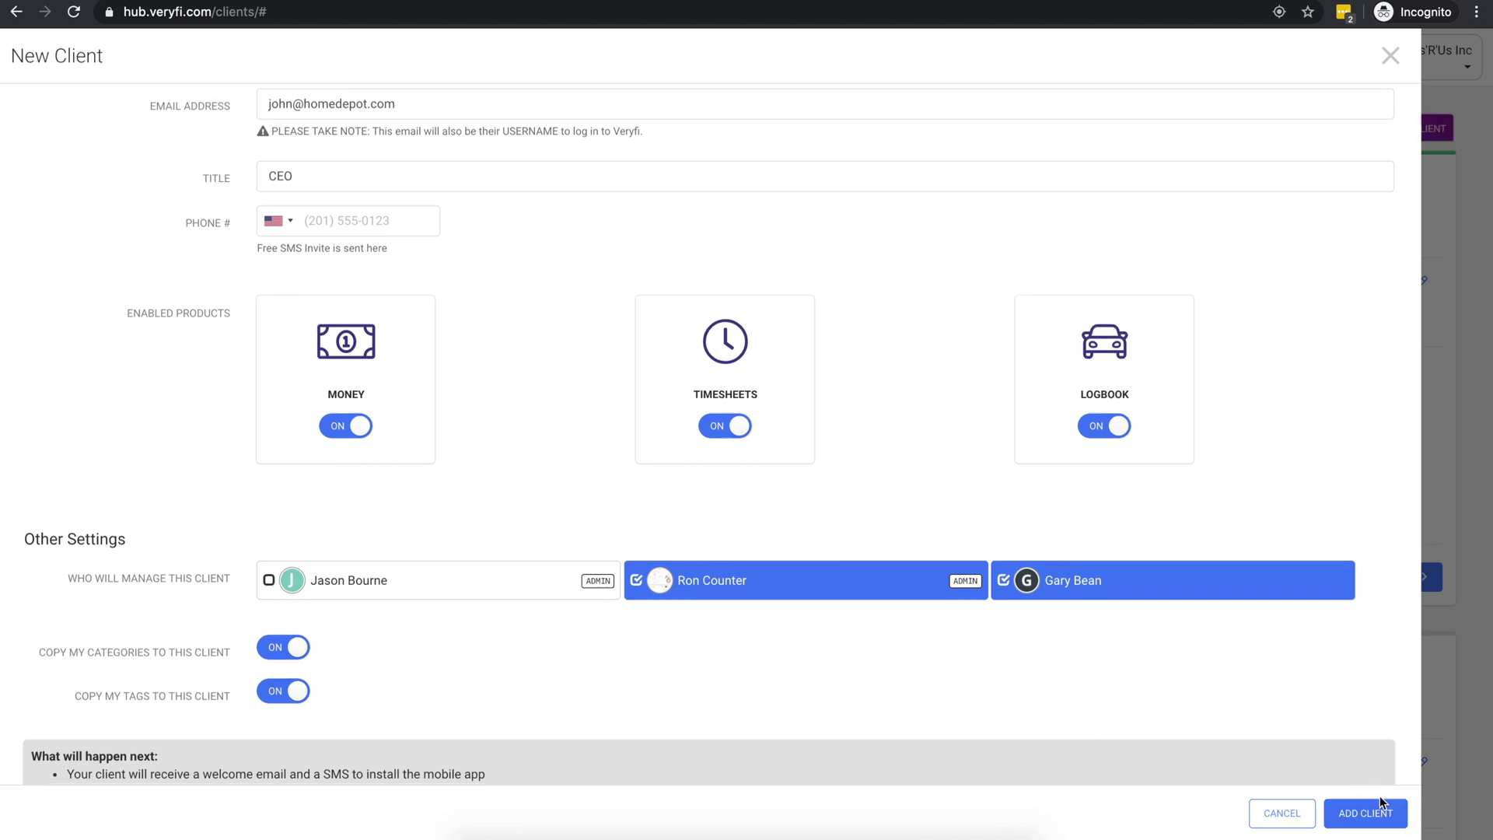
click(1280, 814)
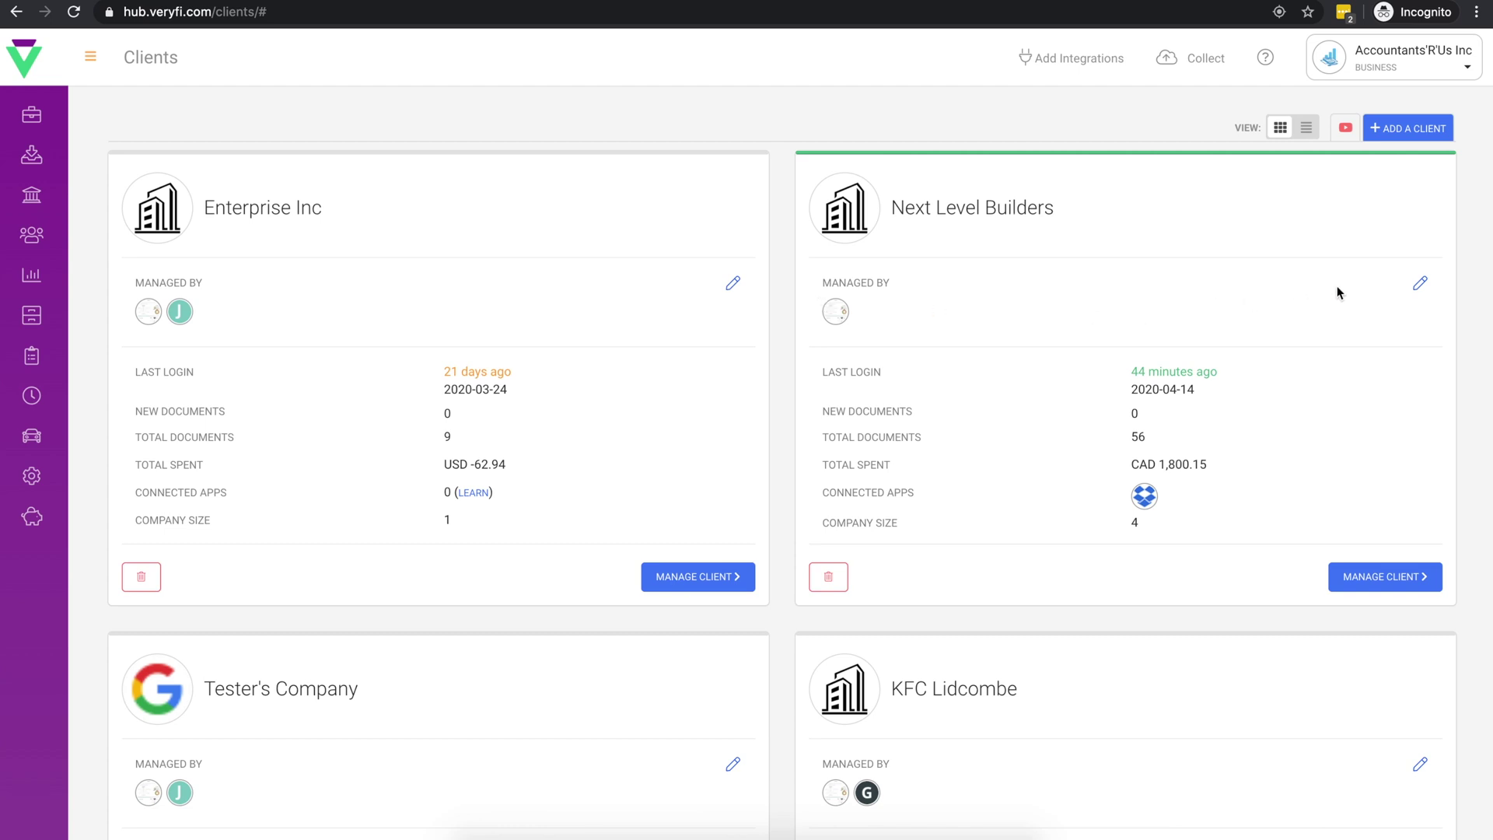
click(1420, 283)
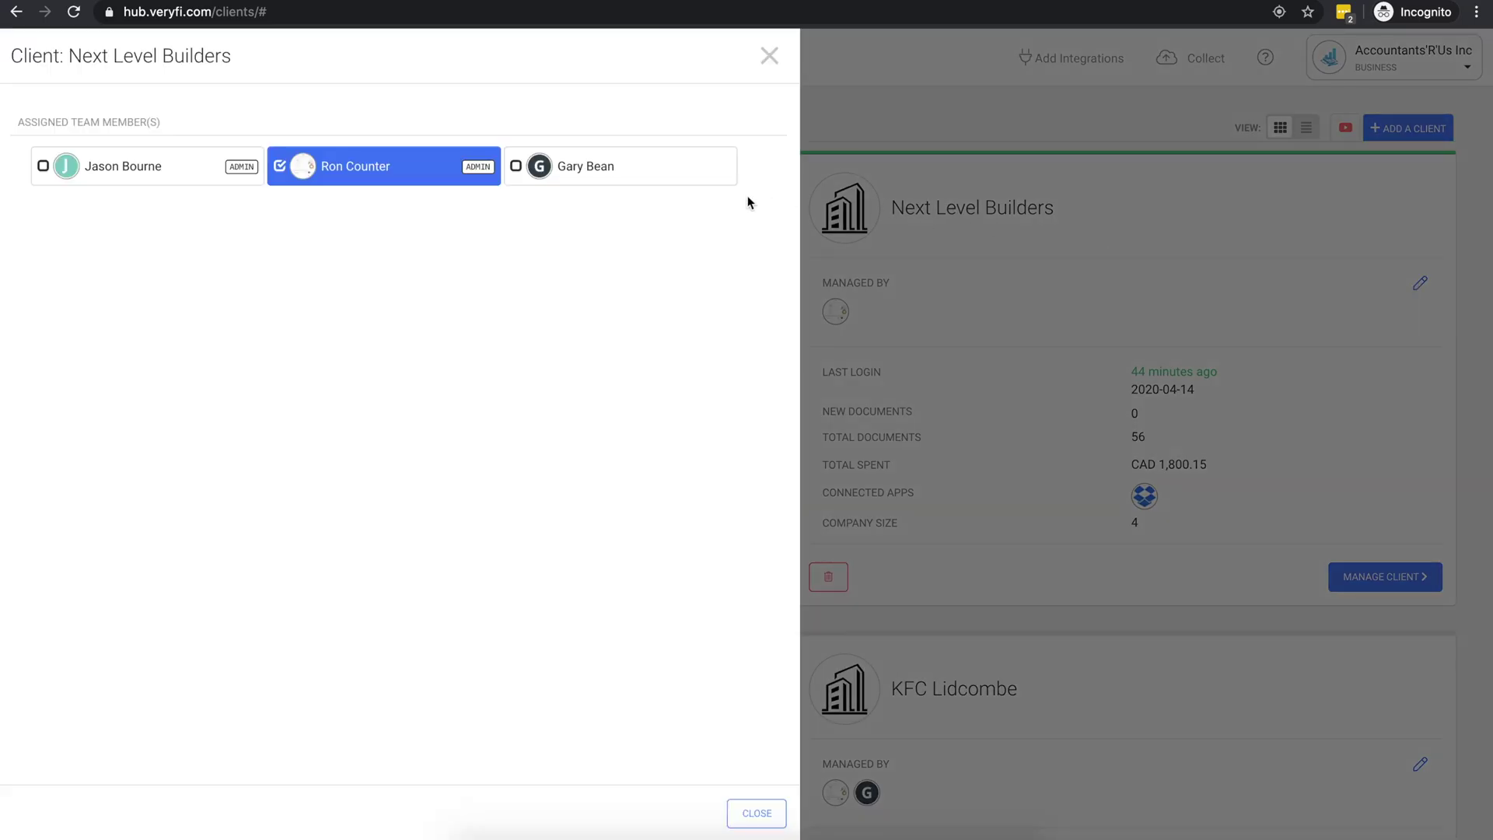
click(638, 182)
click(757, 809)
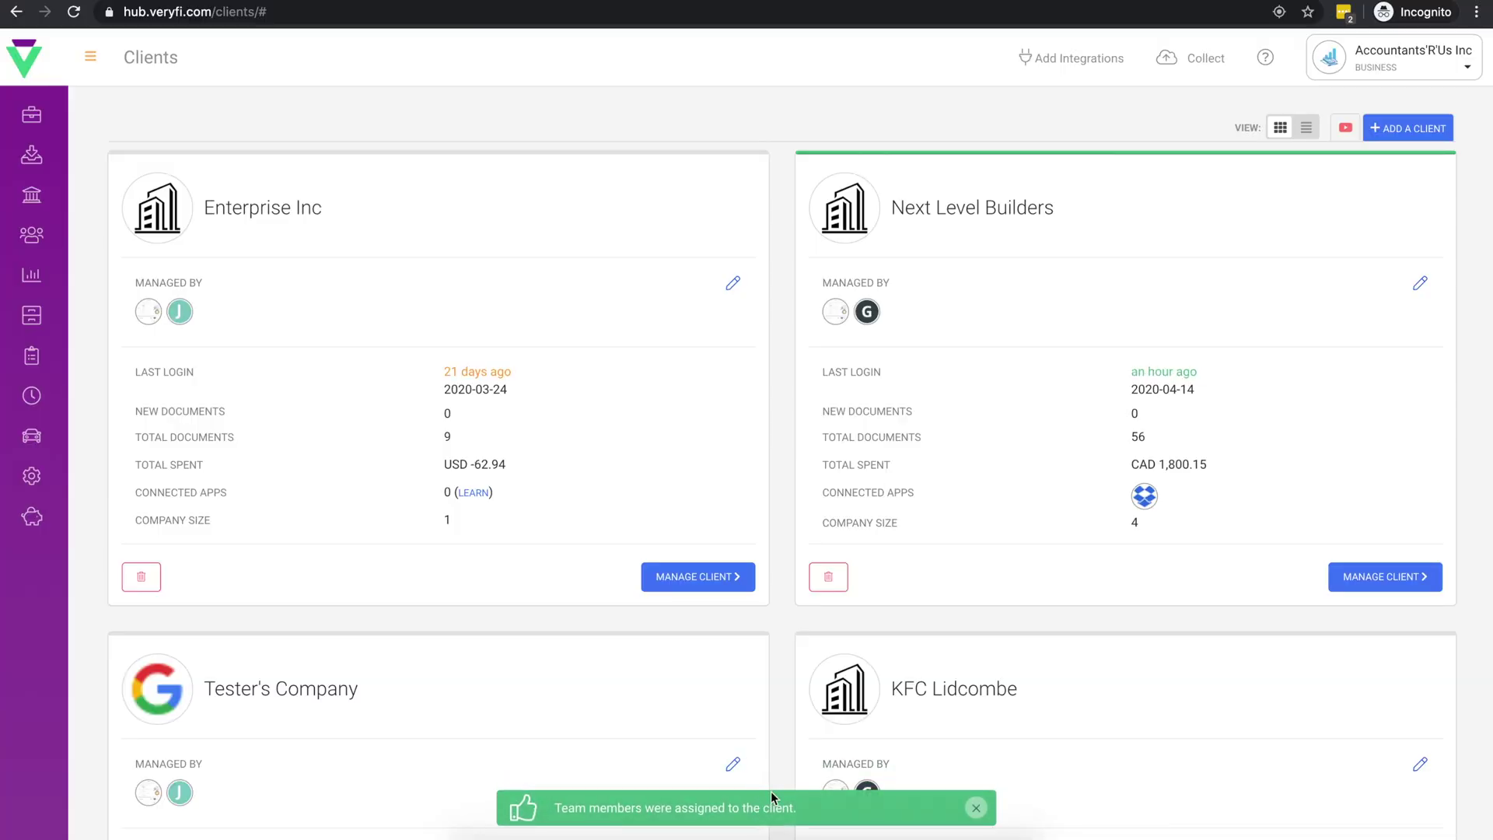
click(1376, 578)
click(747, 546)
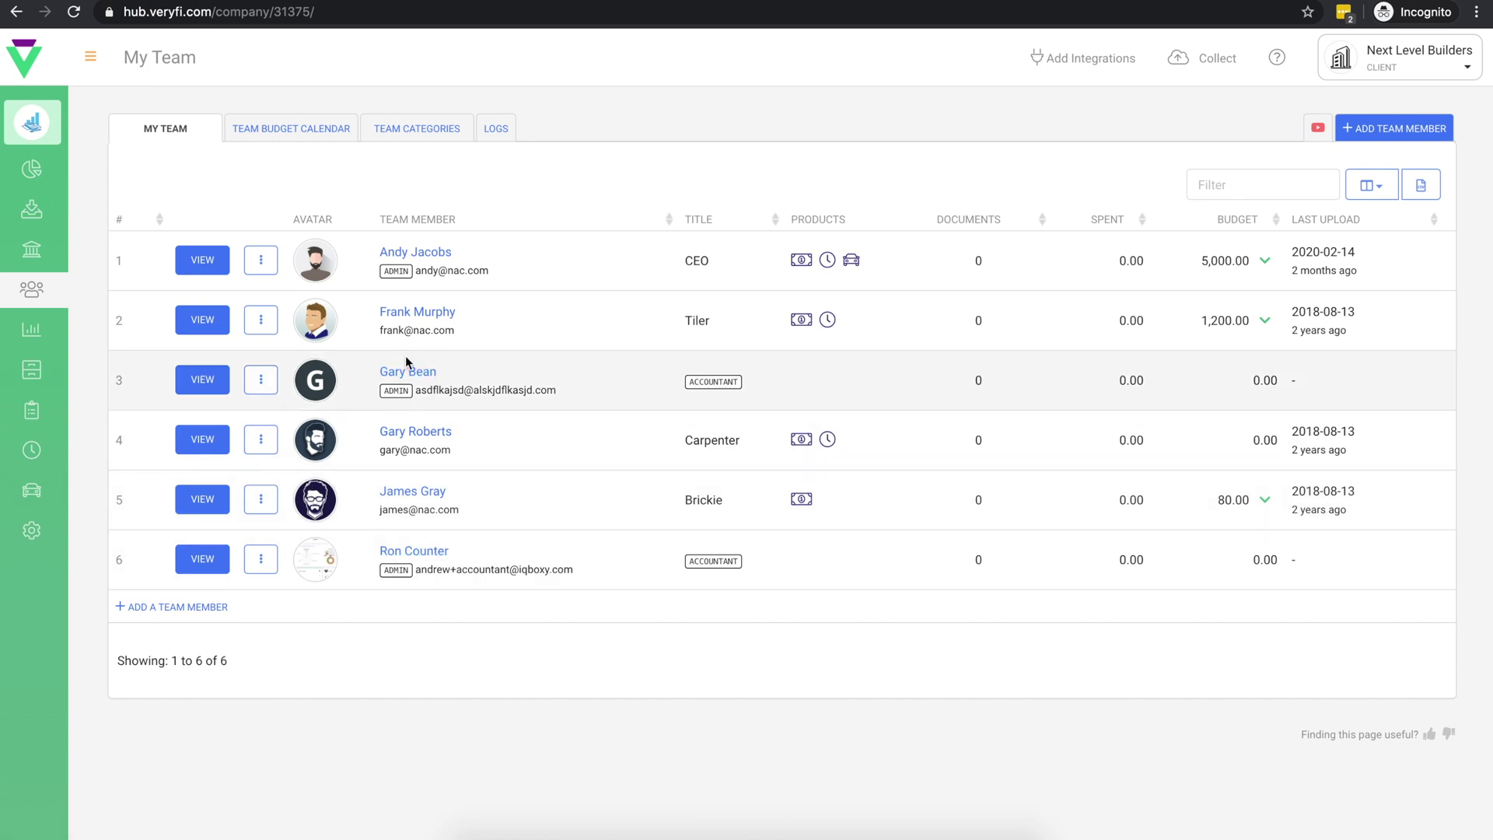
click(260, 259)
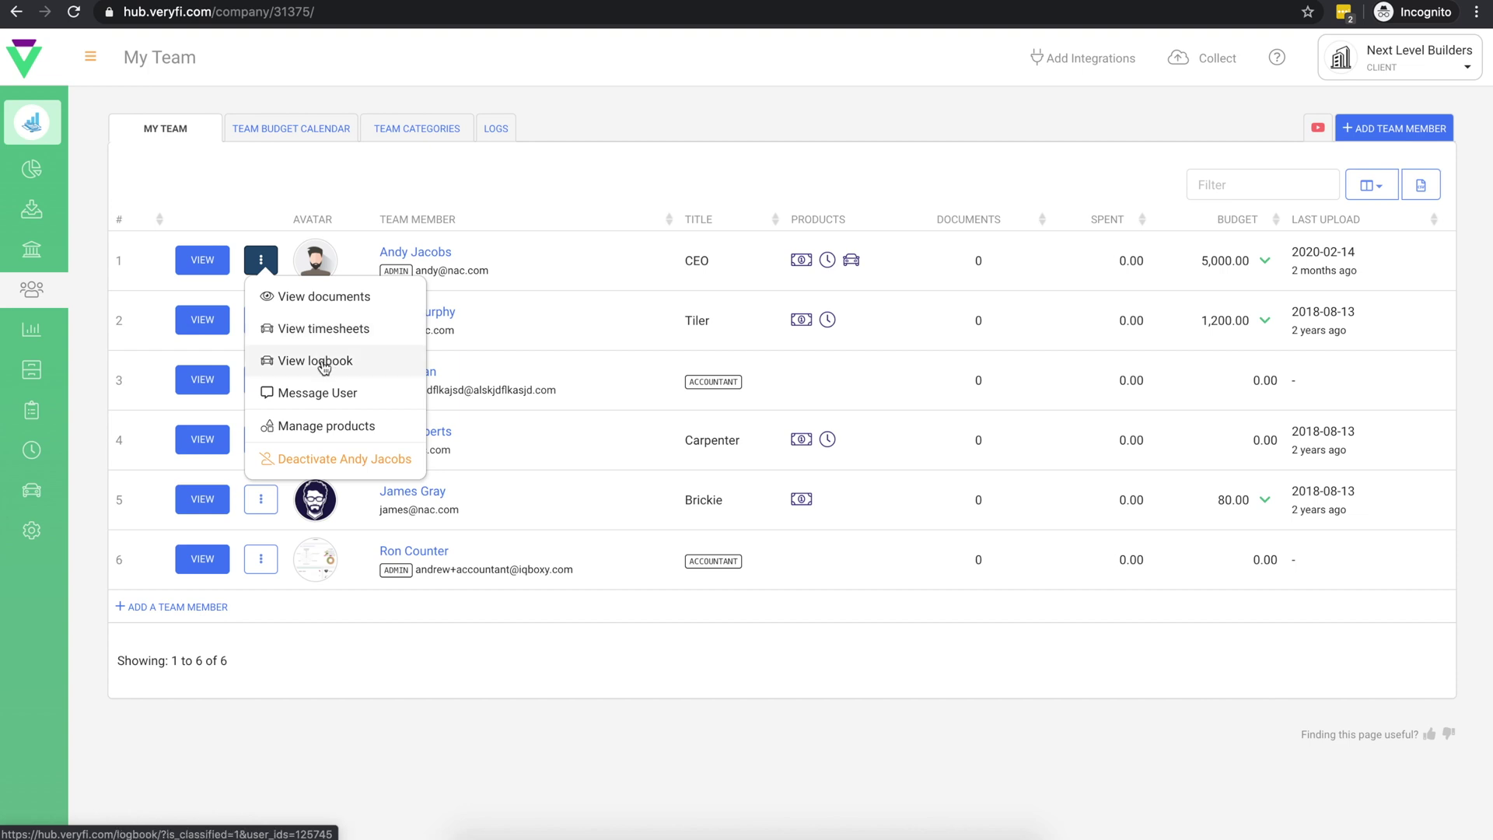
click(320, 305)
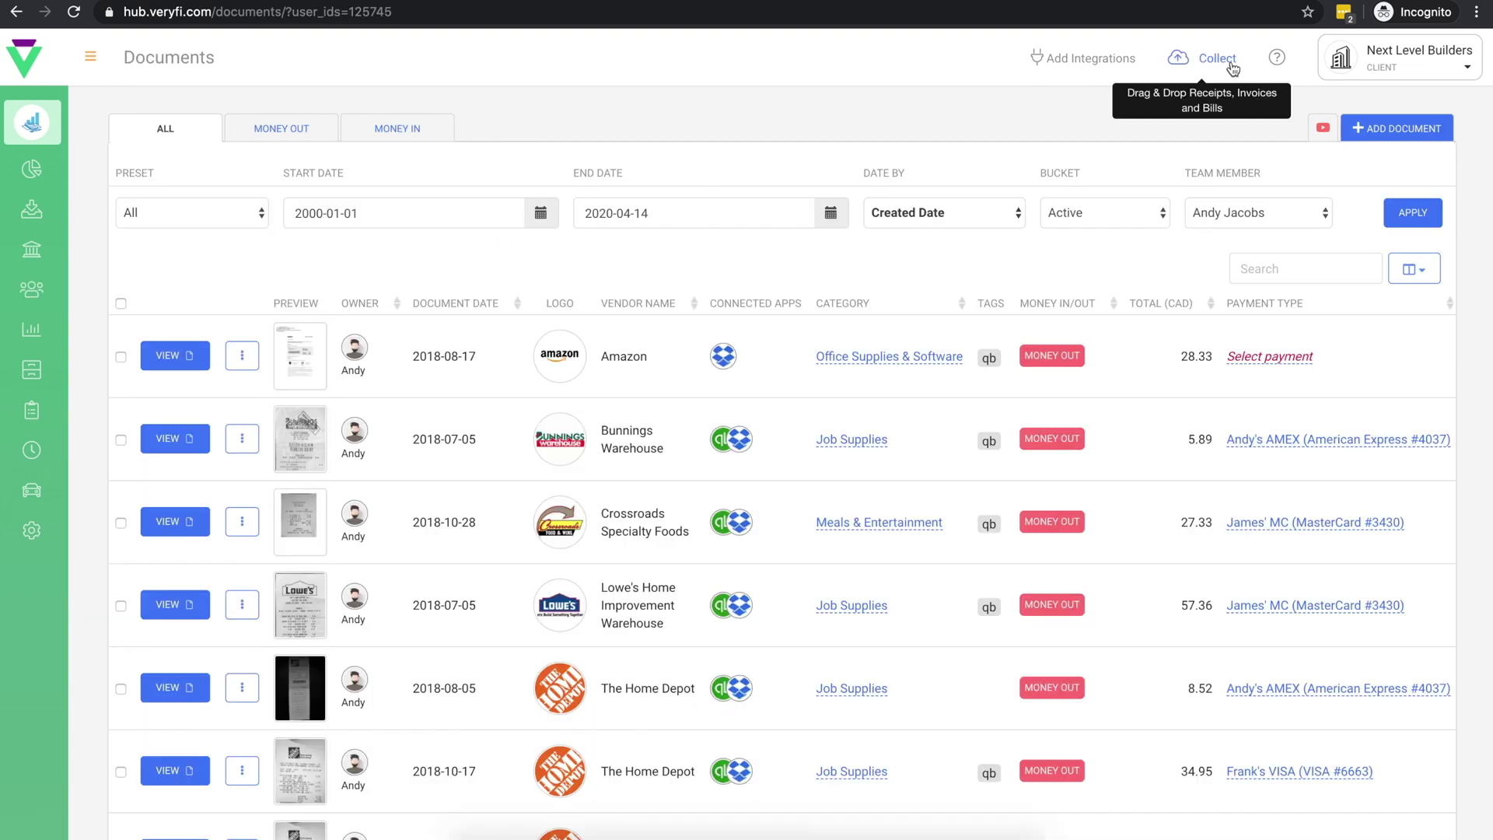
click(190, 440)
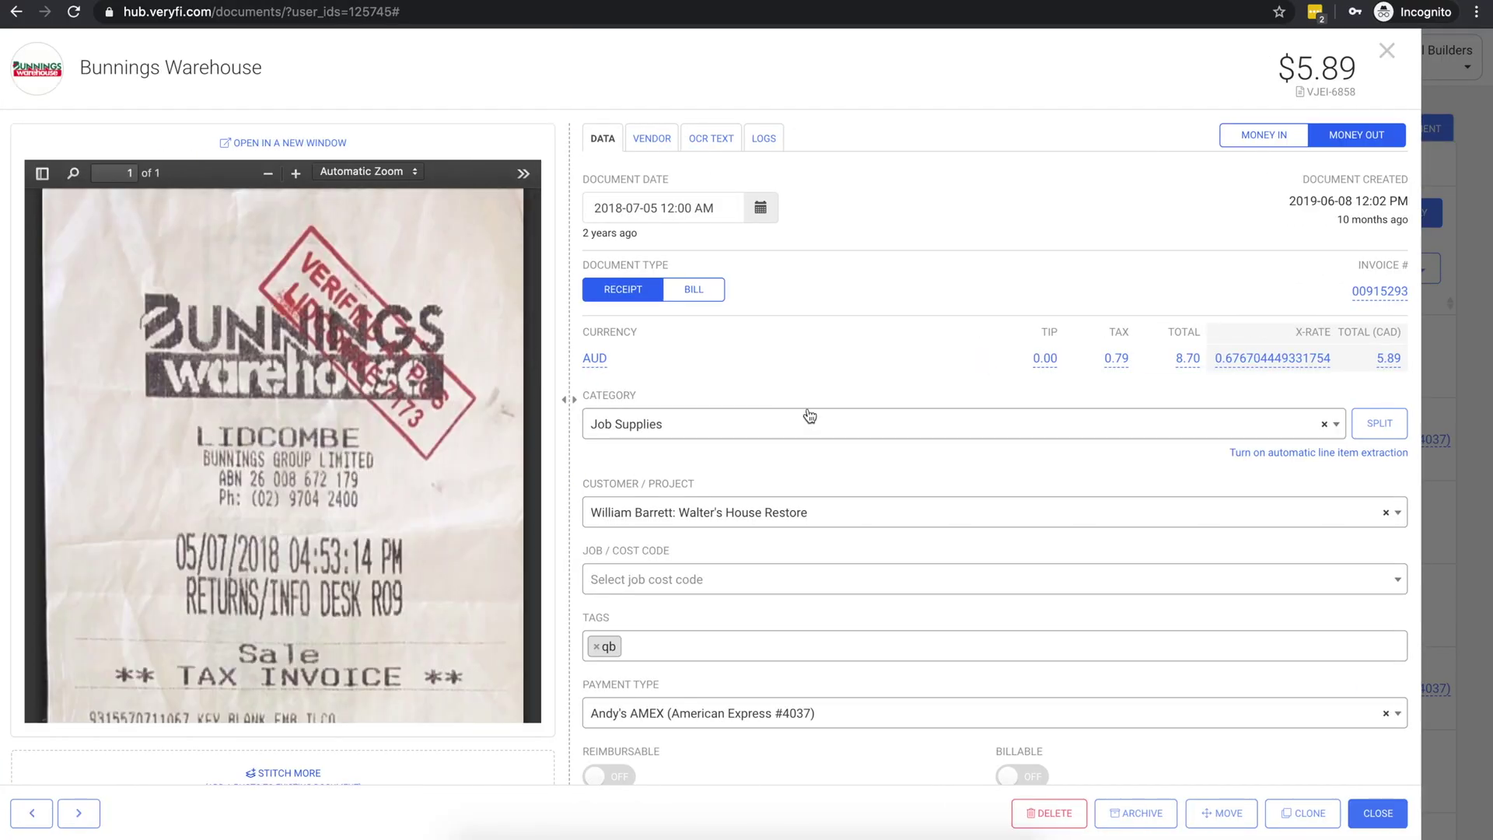
scroll(1037, 246, down, 2)
click(1451, 270)
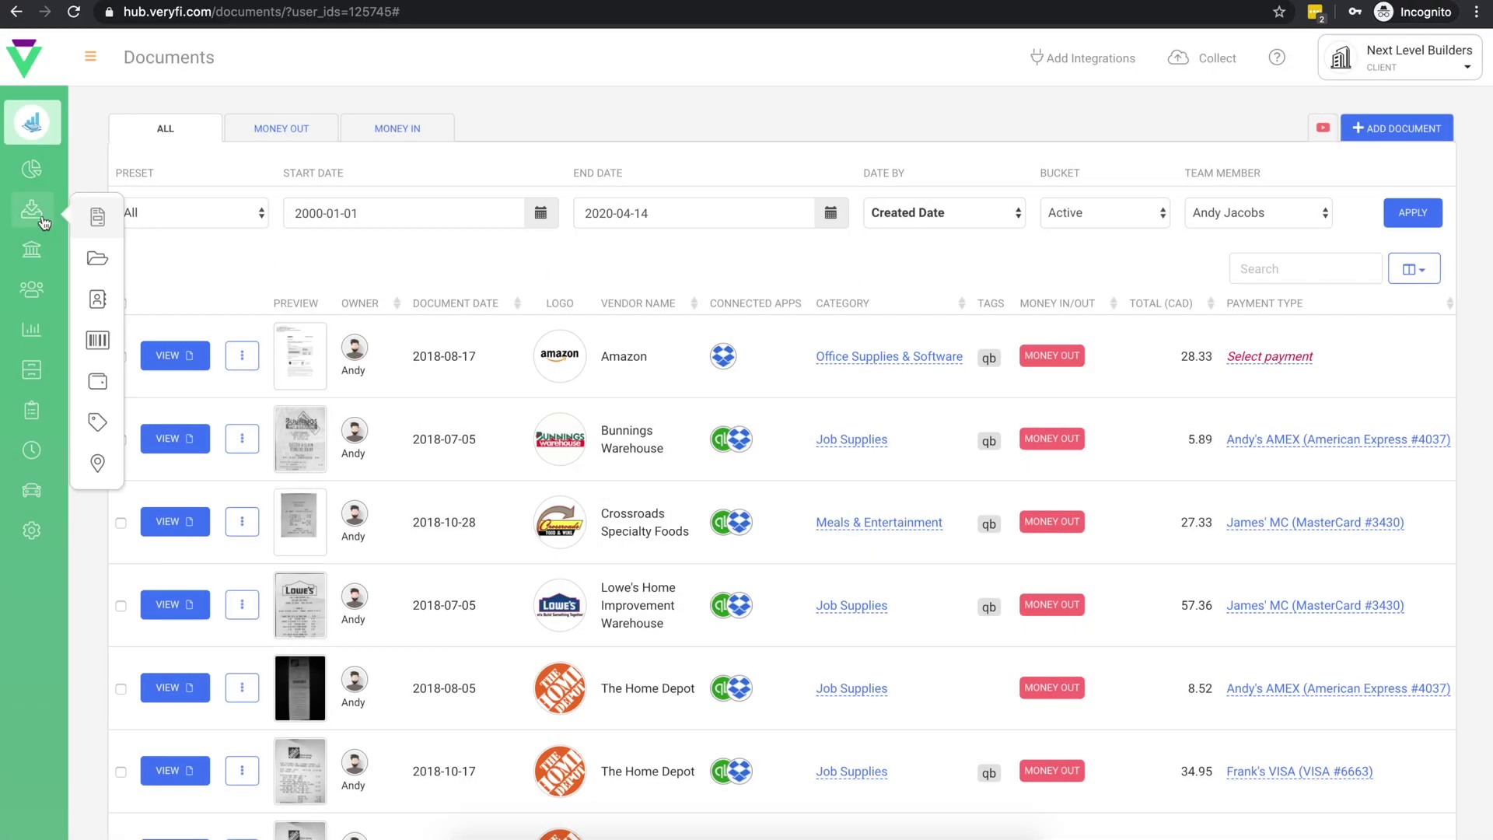
mouse_move(32, 250)
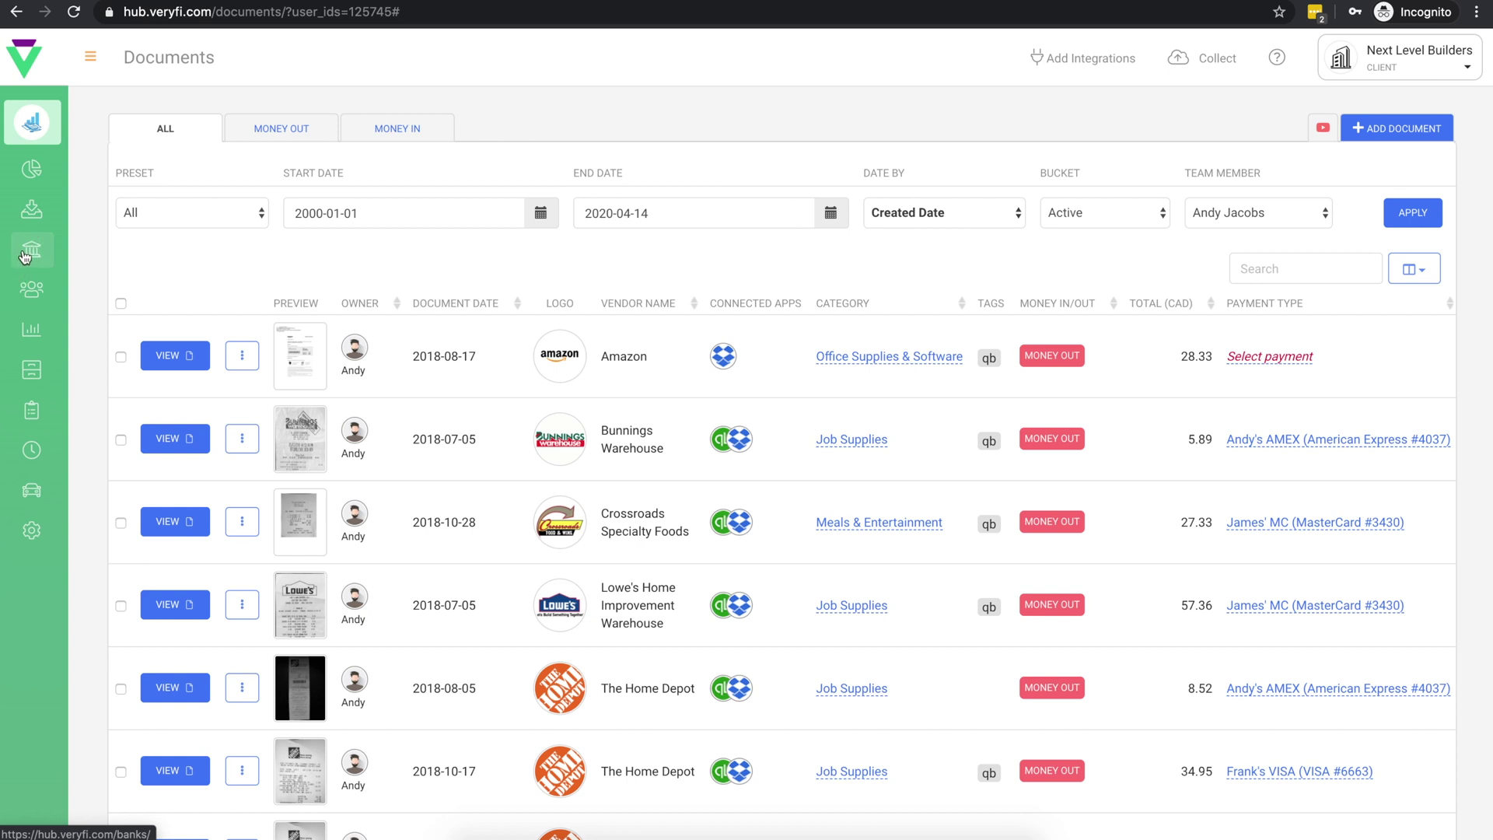
Step: From Reports, switch the profile back to Accountants'R'Us Inc
click(32, 332)
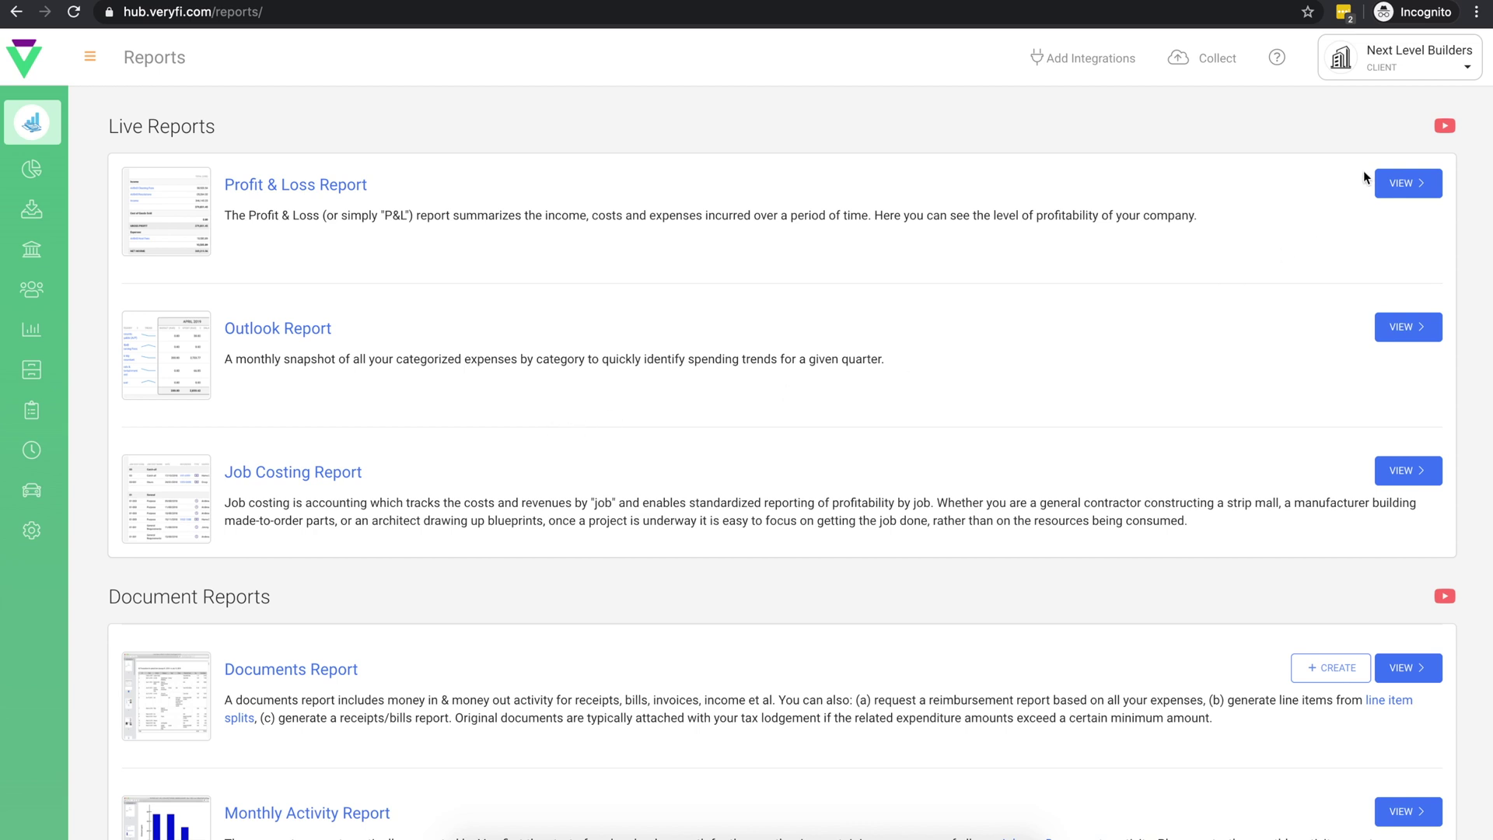
click(1421, 62)
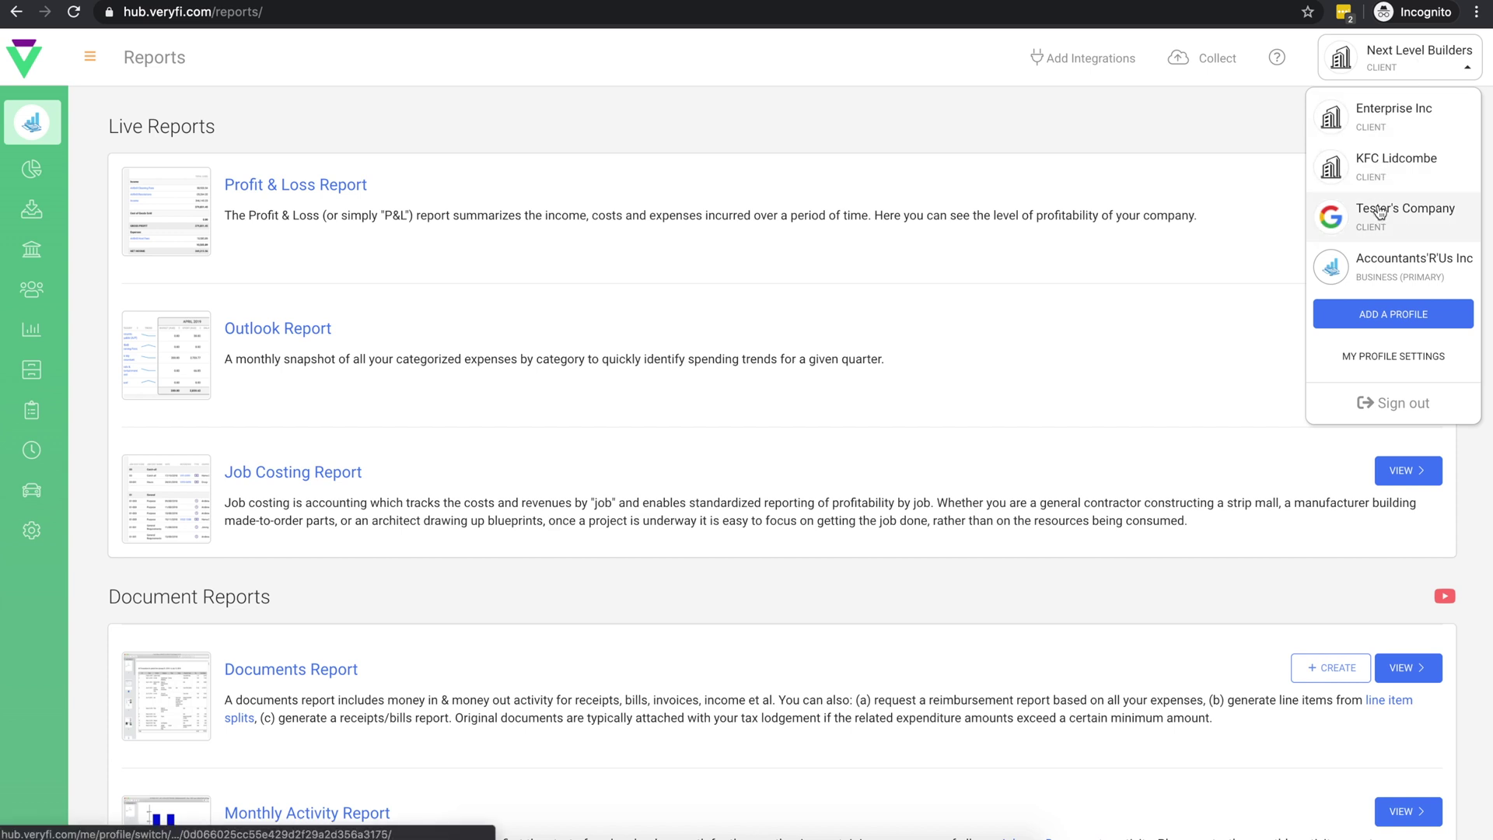
click(1374, 263)
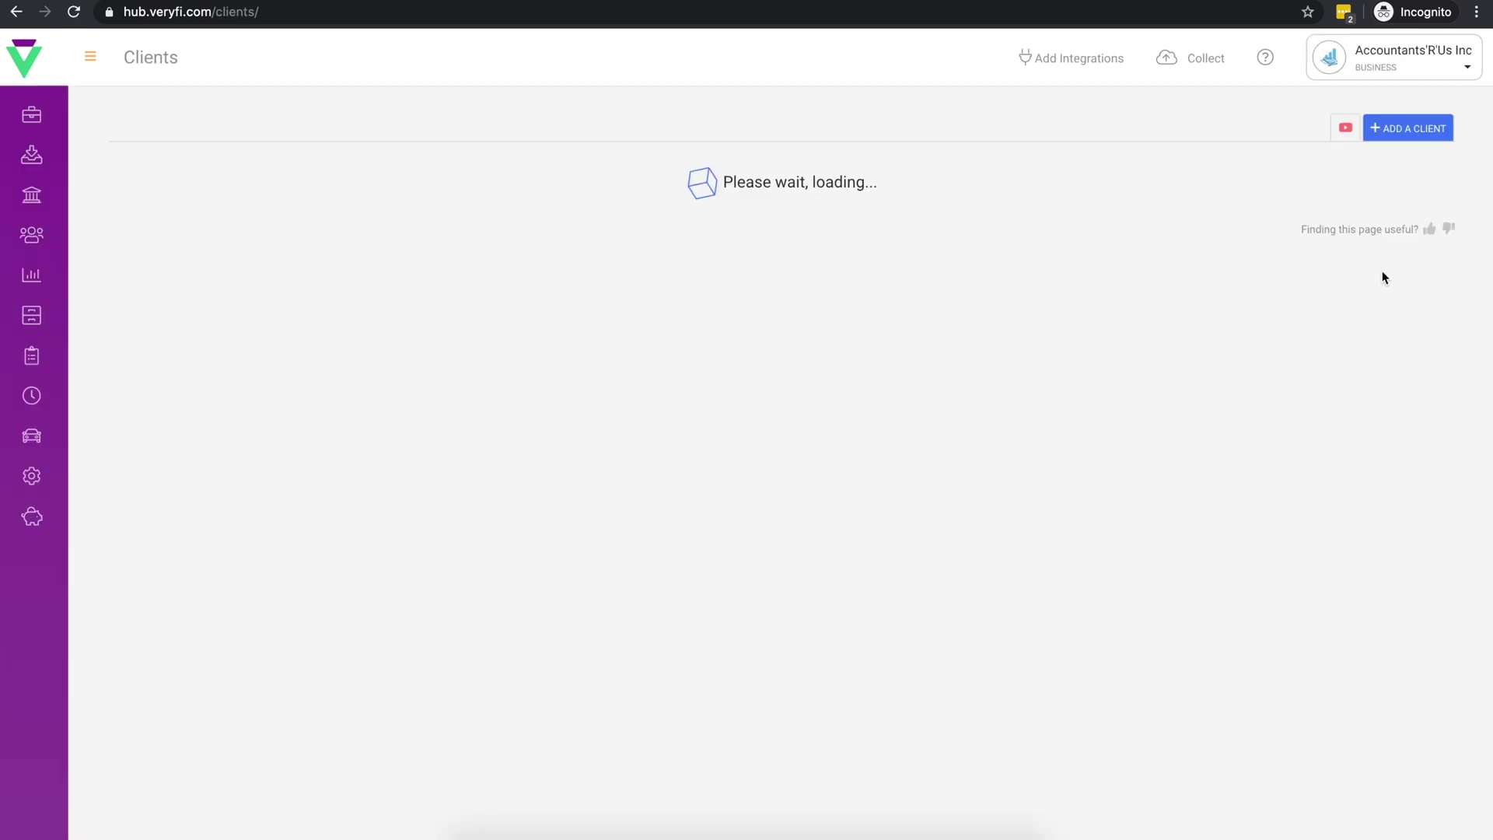